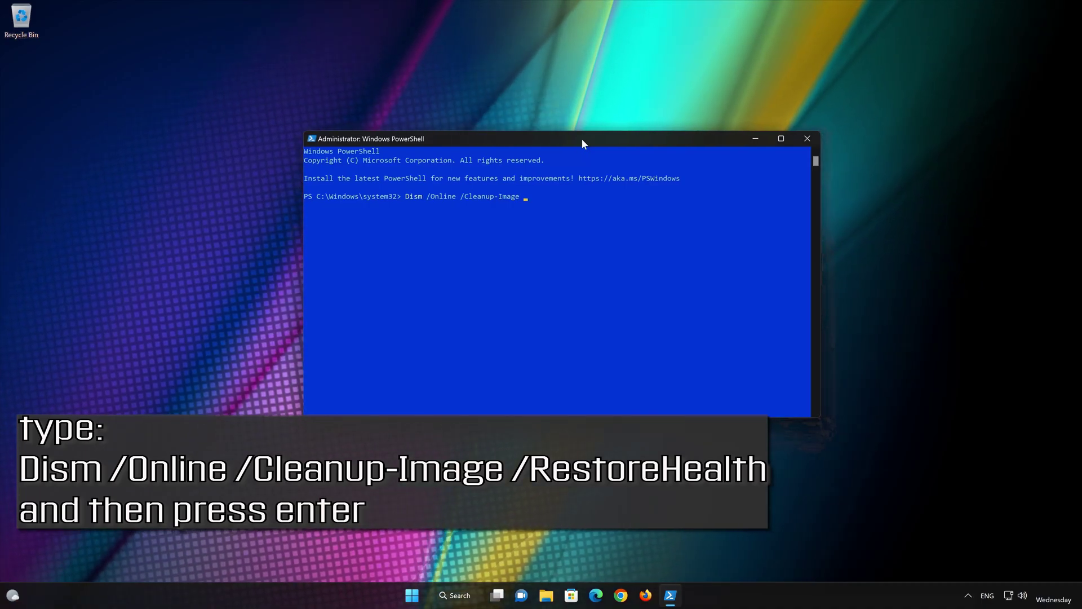
Complete and run the command Dism /Online /Cleanup-Image /RestoreHealth to repair the Windows image
text(/)
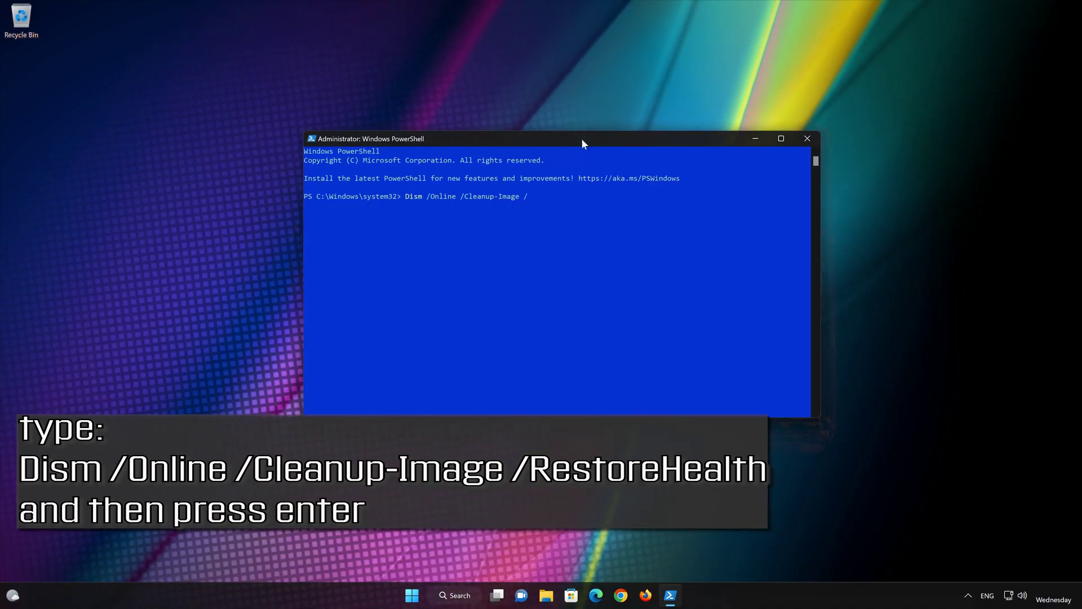
text(RestoreHealth)
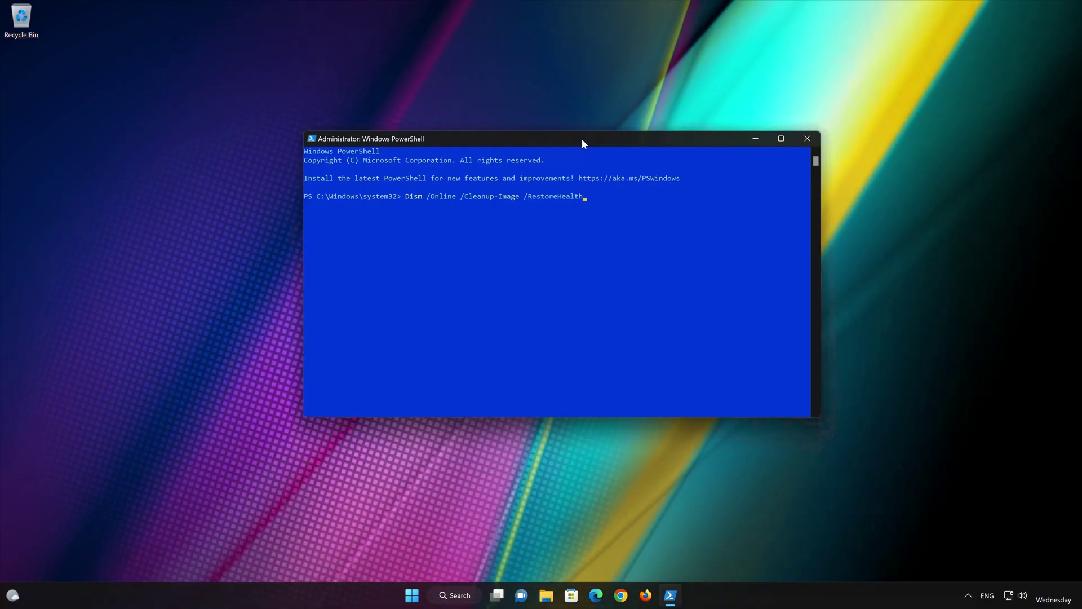
key(Return)
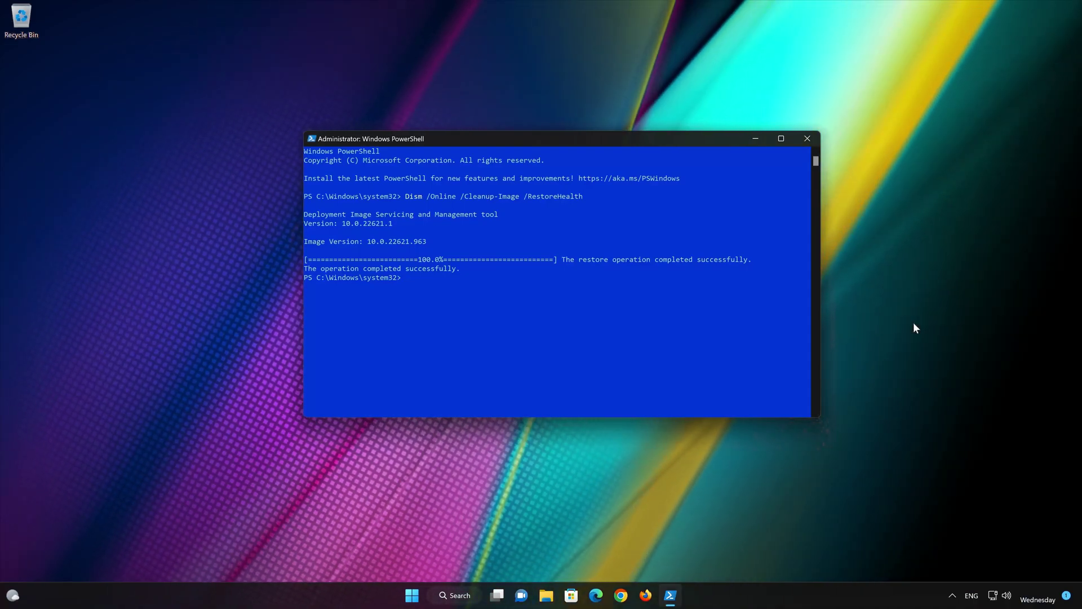
End the PowerShell session with the exit command
text(ex)
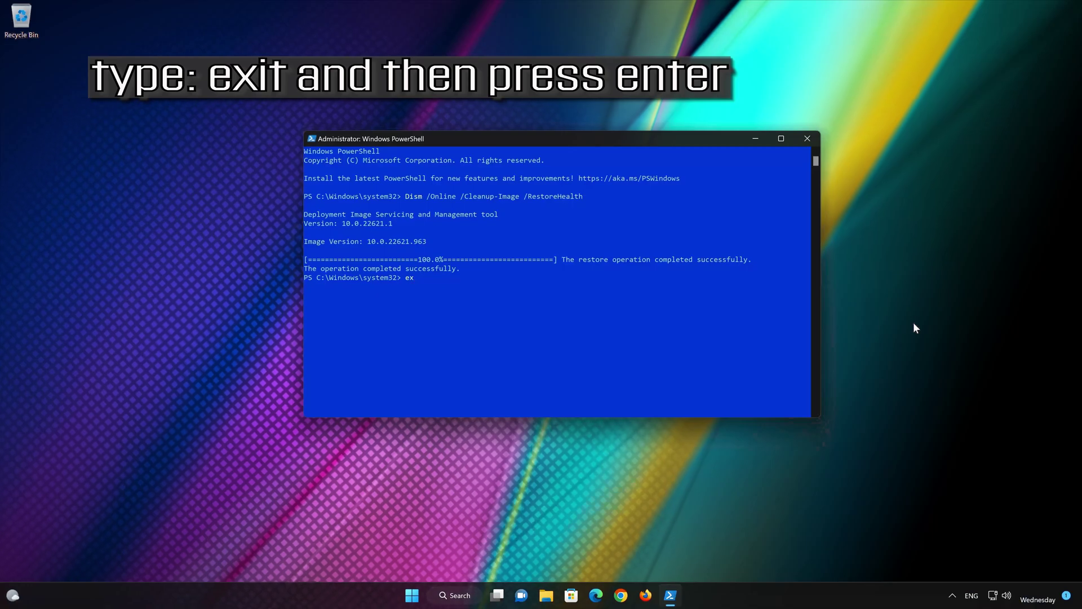
text(i)
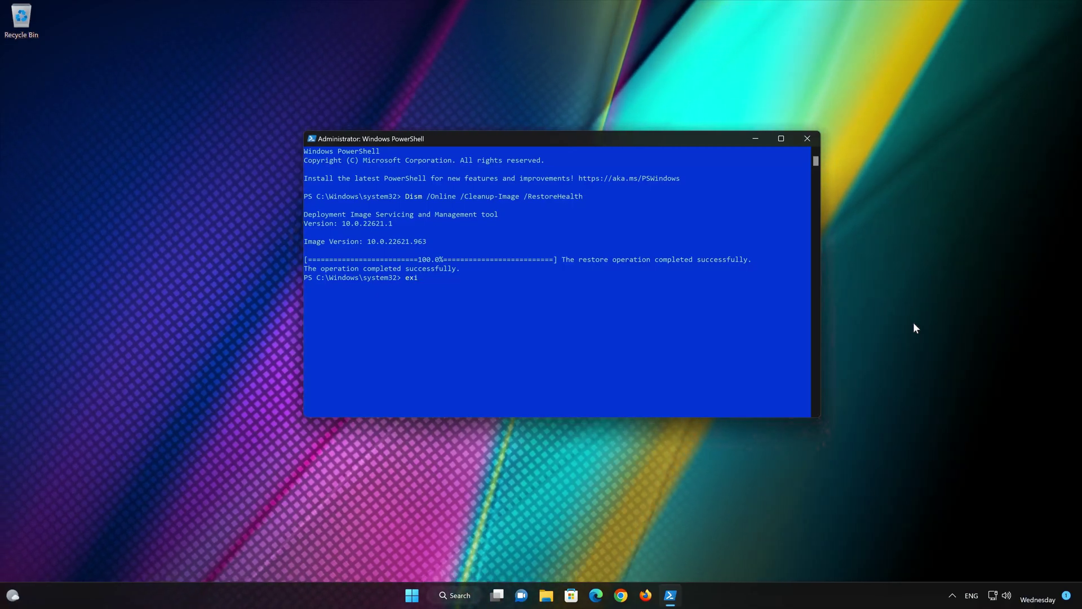
text(t)
key(Return)
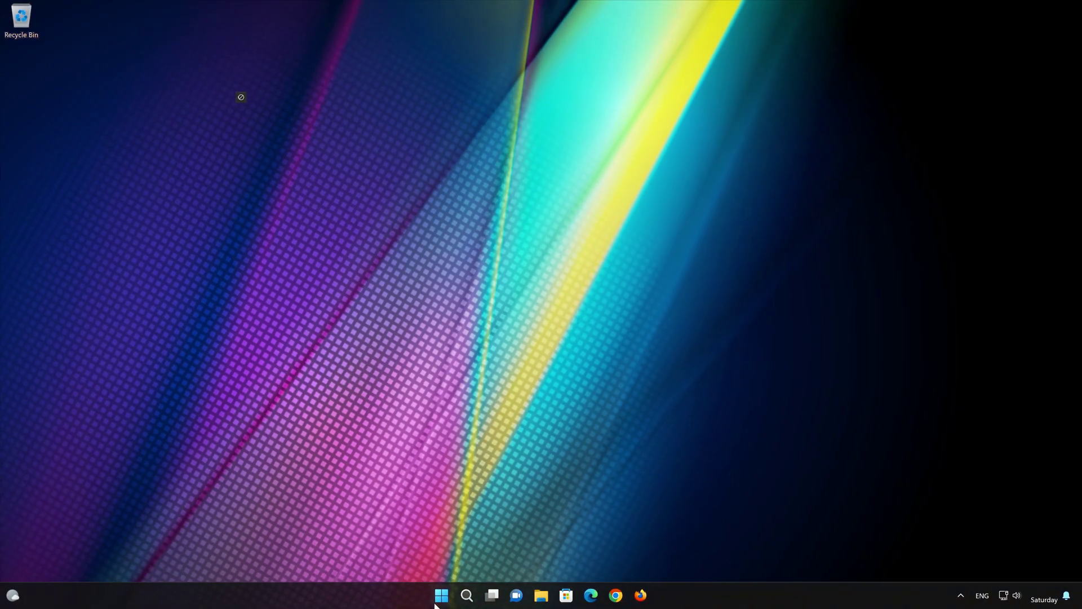
Switch to Windows Settings and open the Other troubleshooters page of the system's Troubleshoot settings
click(439, 601)
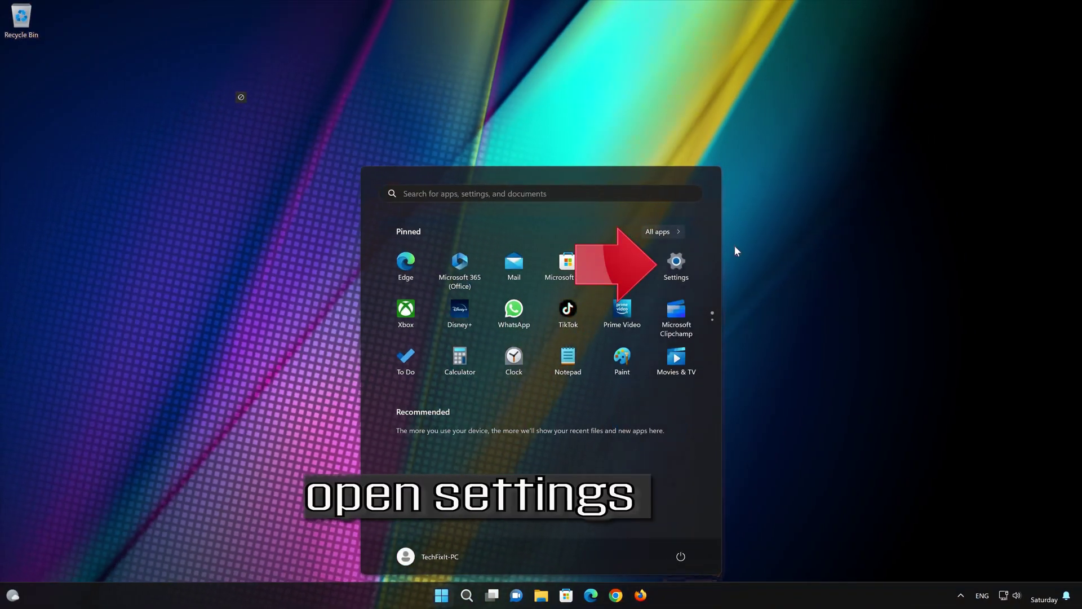
click(682, 267)
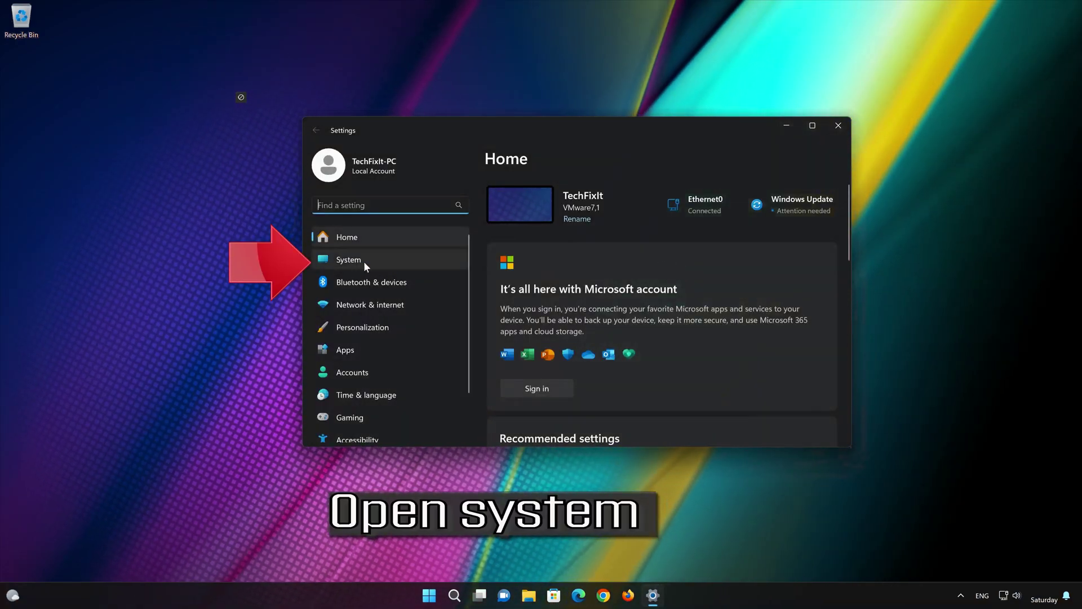
click(386, 260)
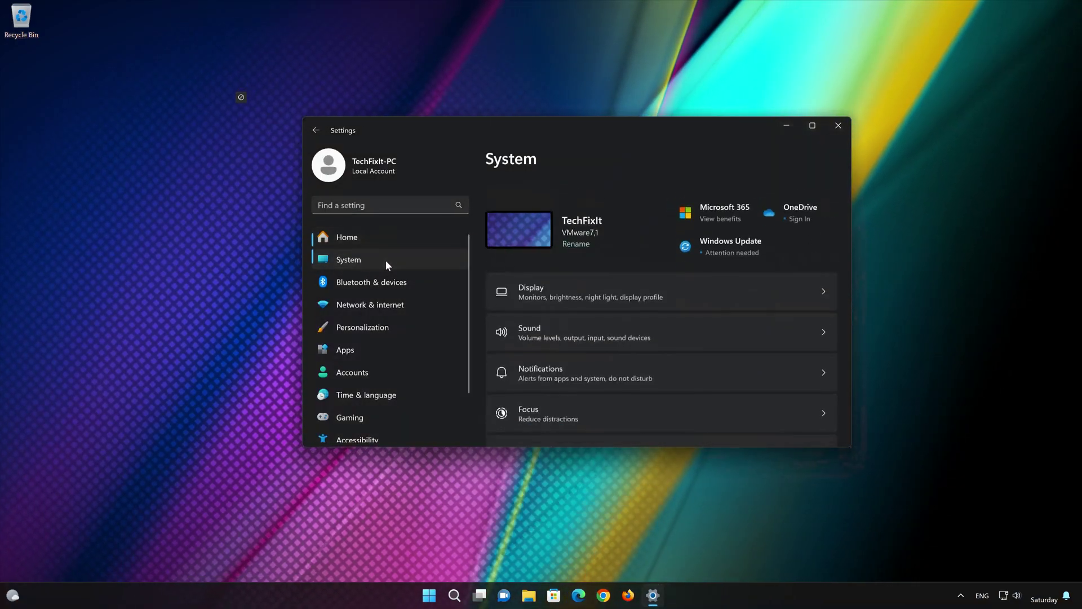
scroll(664, 346, down, 4)
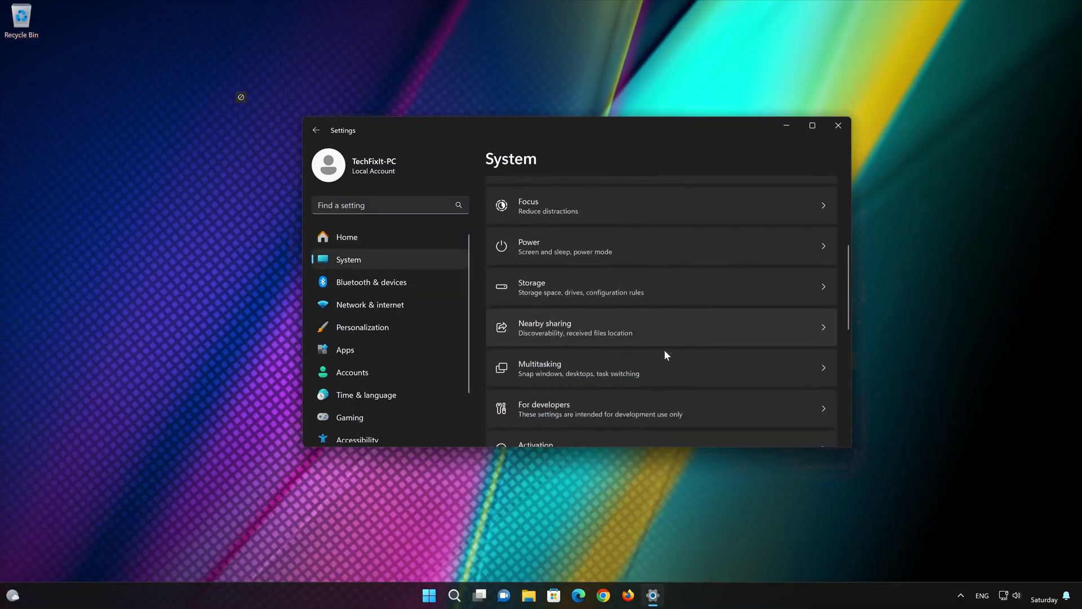
scroll(664, 350, down, 3)
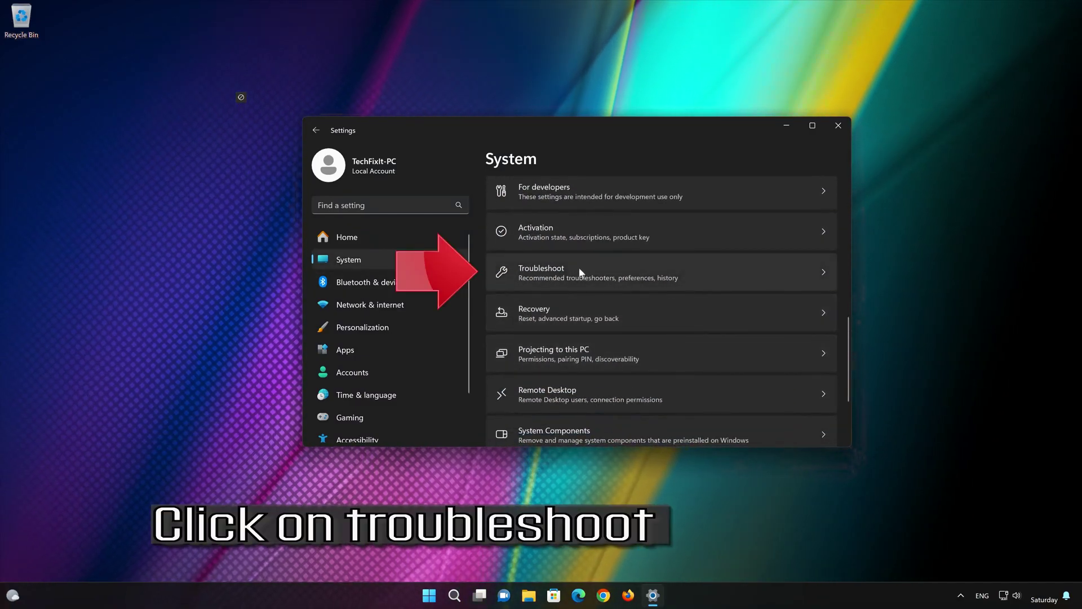
scroll(554, 281, up, 1)
click(552, 312)
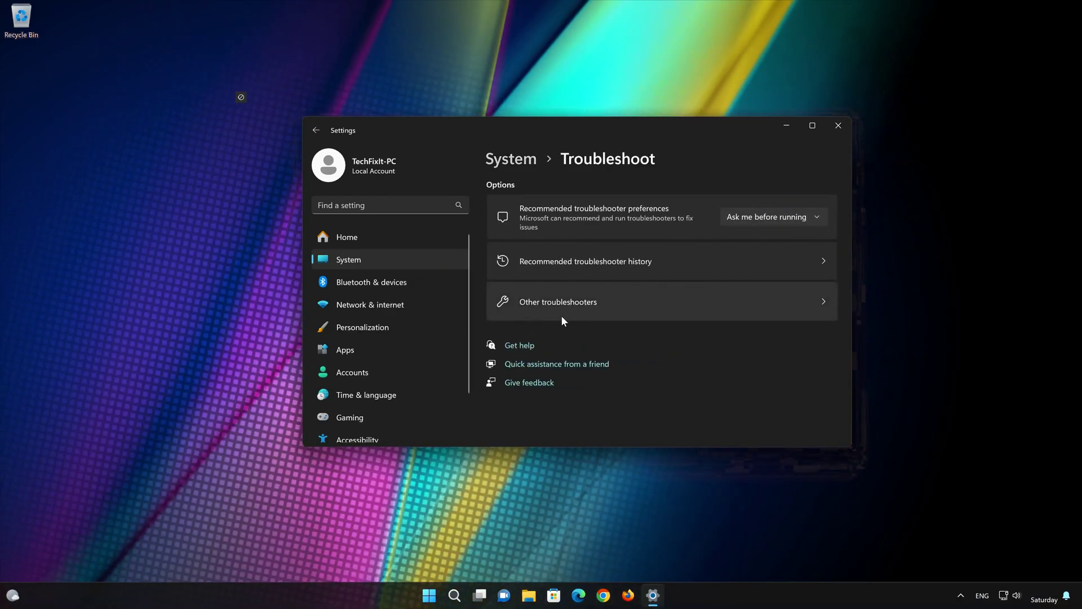
click(558, 316)
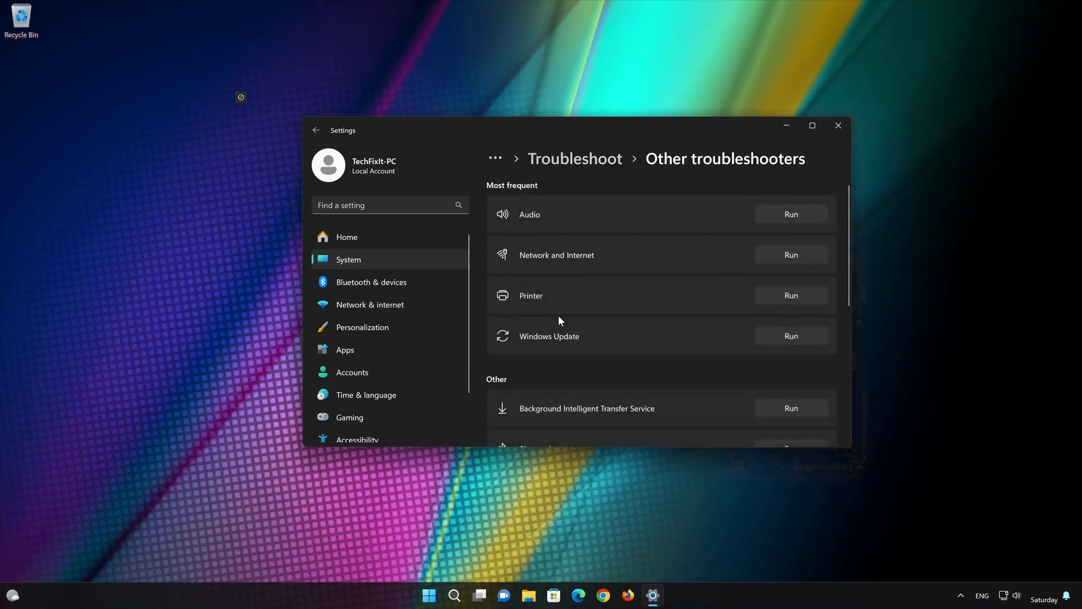
Run the Background Intelligent Transfer Service troubleshooter and agree to its diagnostics on this device
scroll(560, 318, down, 3)
scroll(575, 292, up, 1)
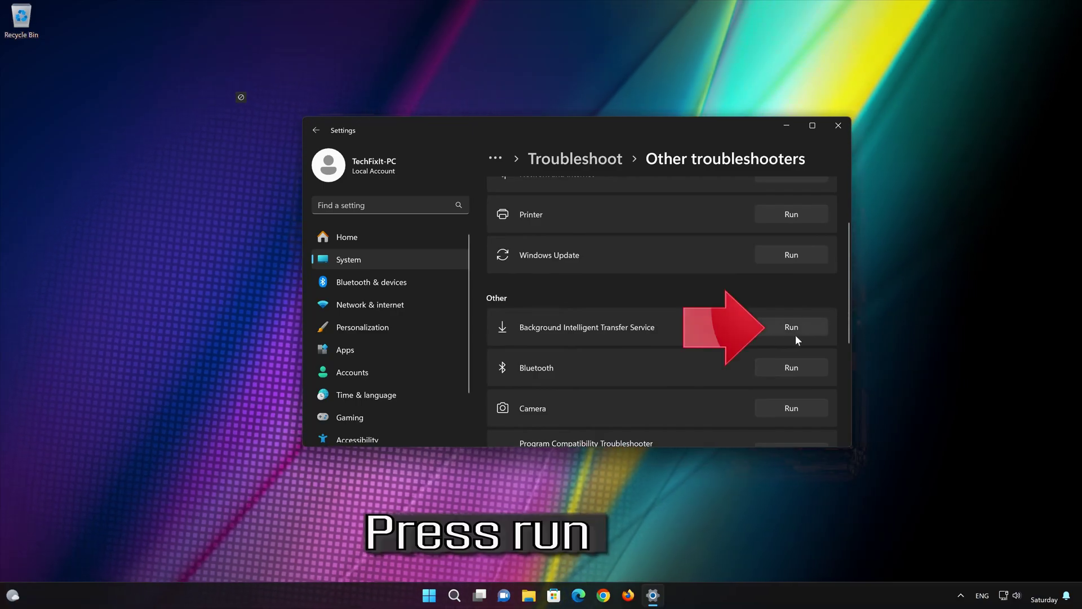
click(804, 325)
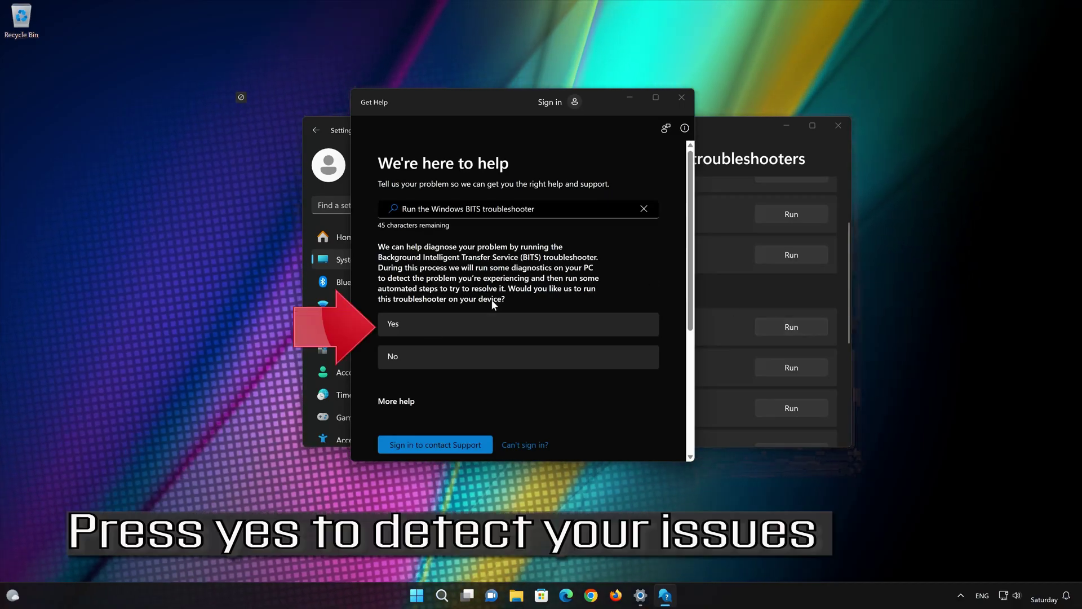
click(479, 328)
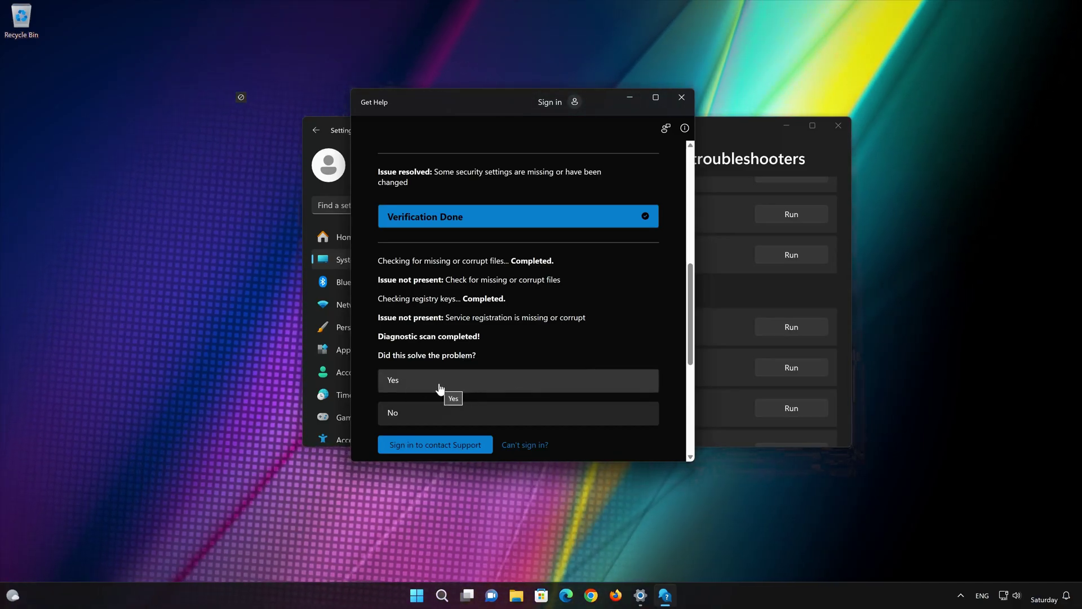
Answer Yes to whether the troubleshooter solved the problem, and close Get Help and Settings
click(440, 388)
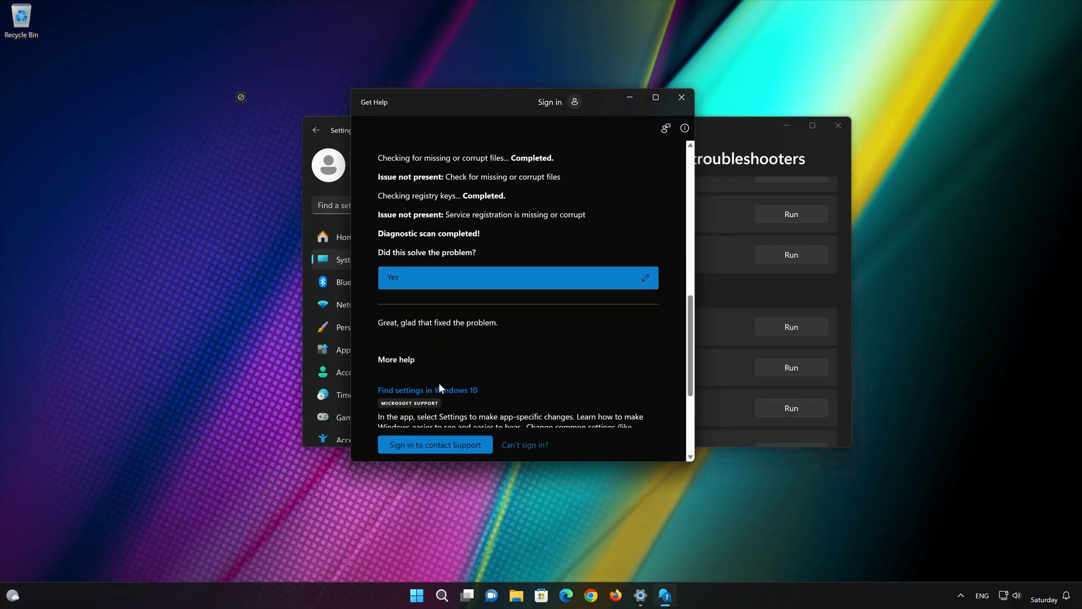
click(685, 101)
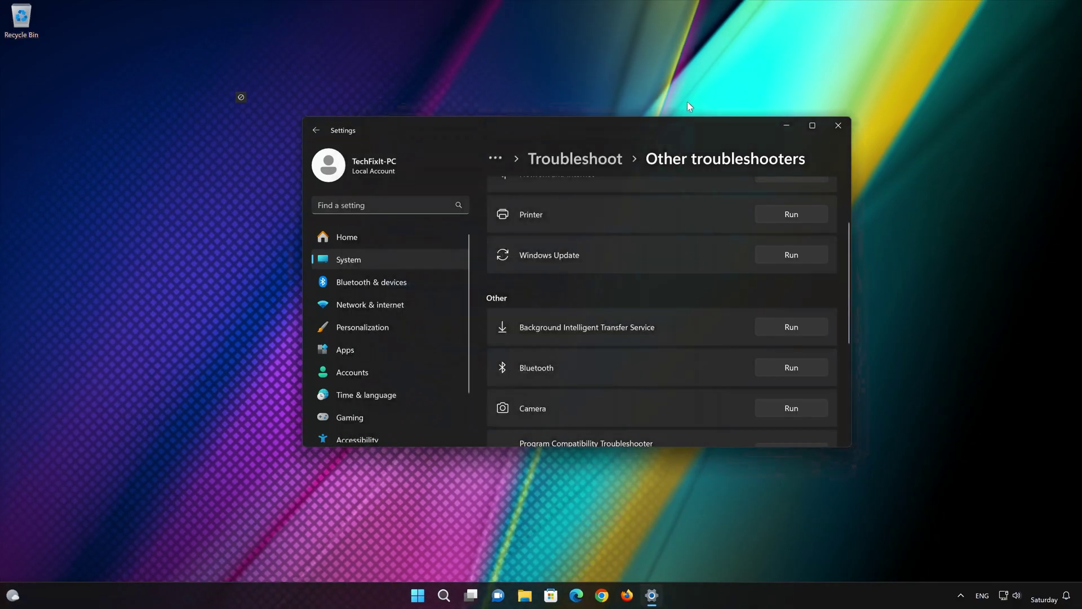
click(838, 124)
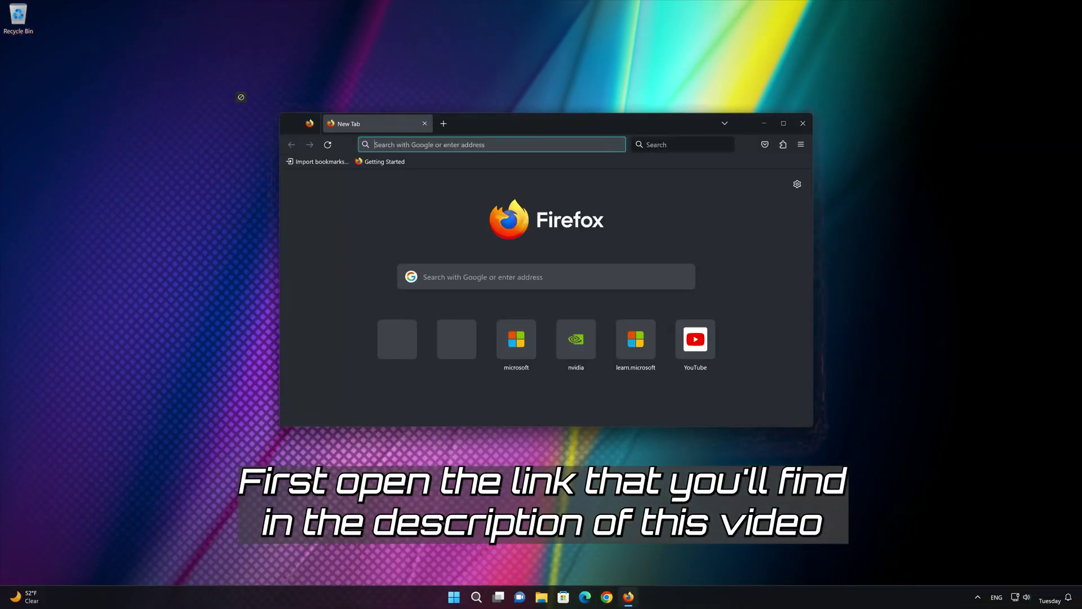
right_click(491, 145)
click(505, 219)
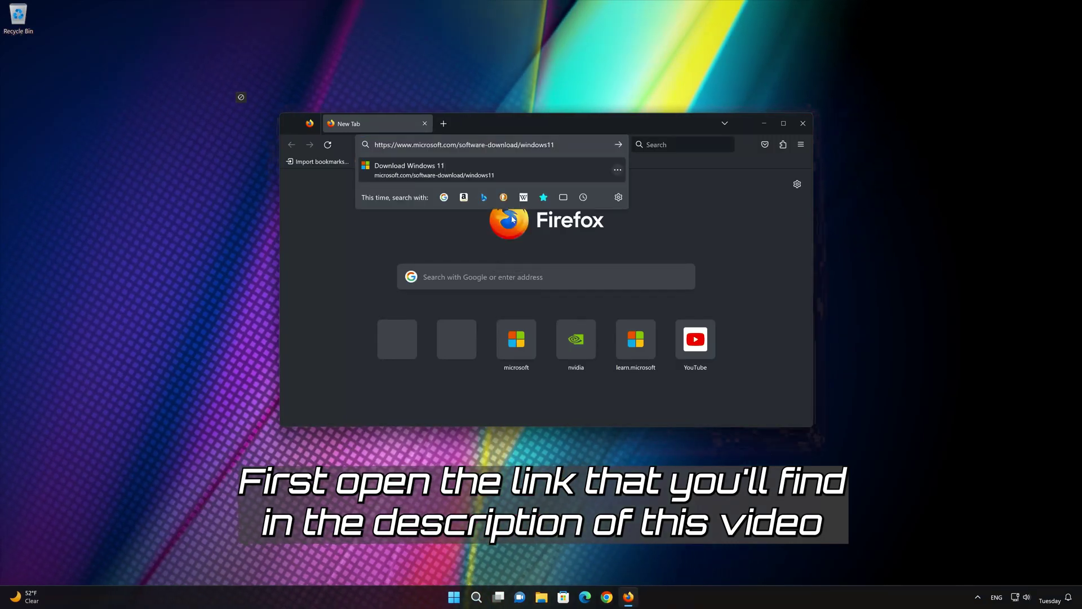
key(Return)
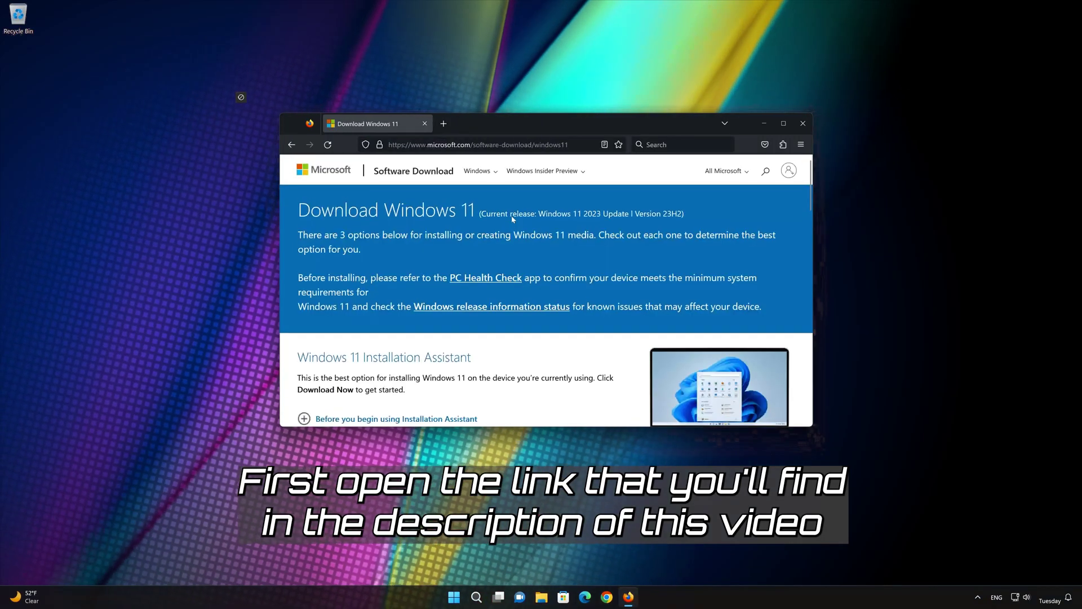
Download the media creation tool offered under Create Windows 11 Installation Media and close the browser
scroll(513, 225, down, 5)
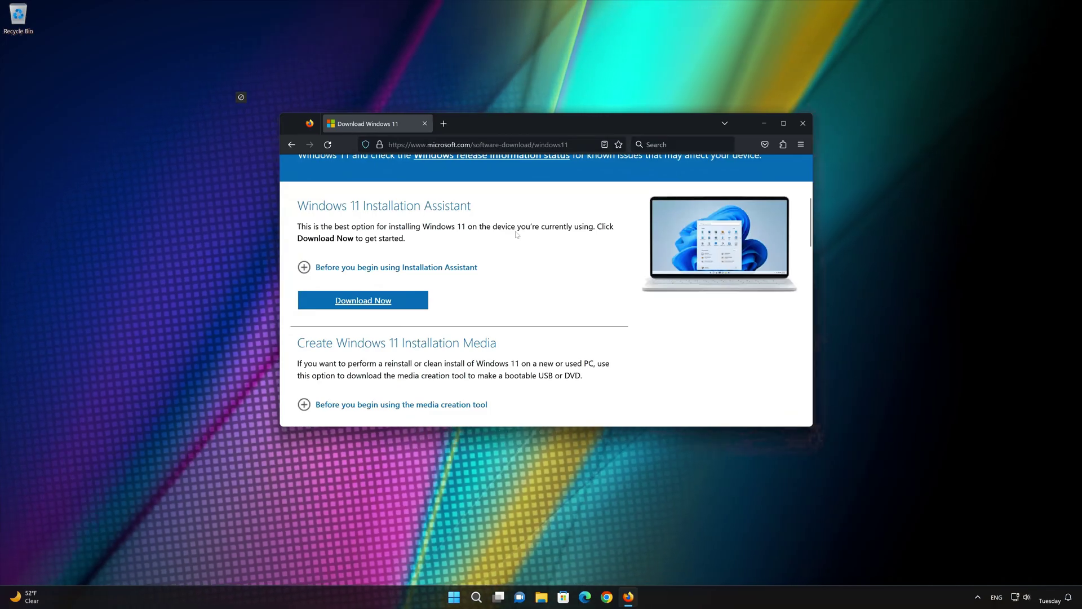
scroll(517, 235, down, 3)
scroll(381, 259, up, 1)
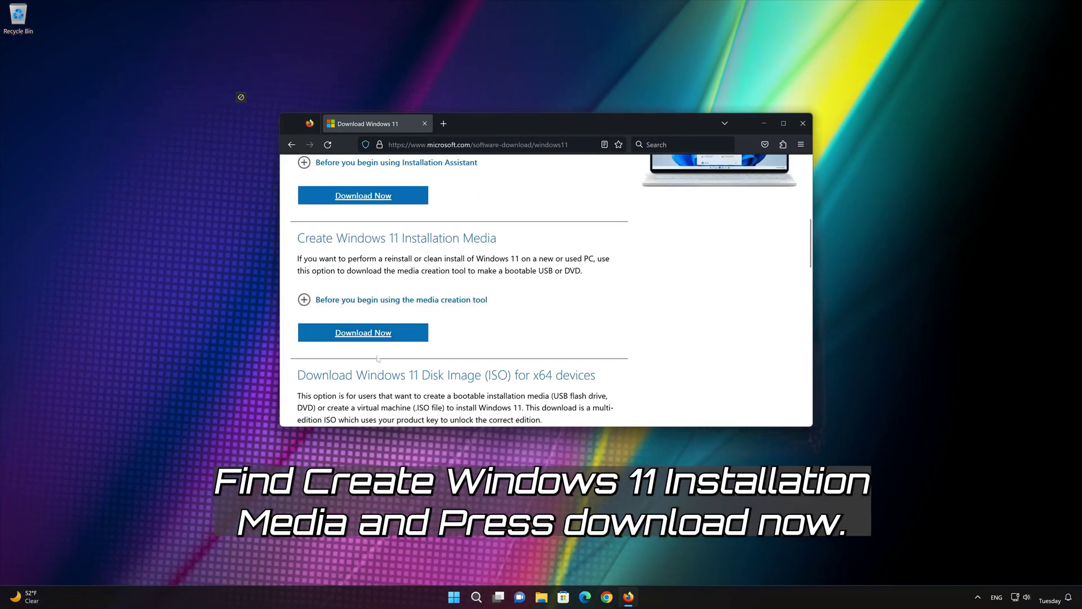
click(376, 337)
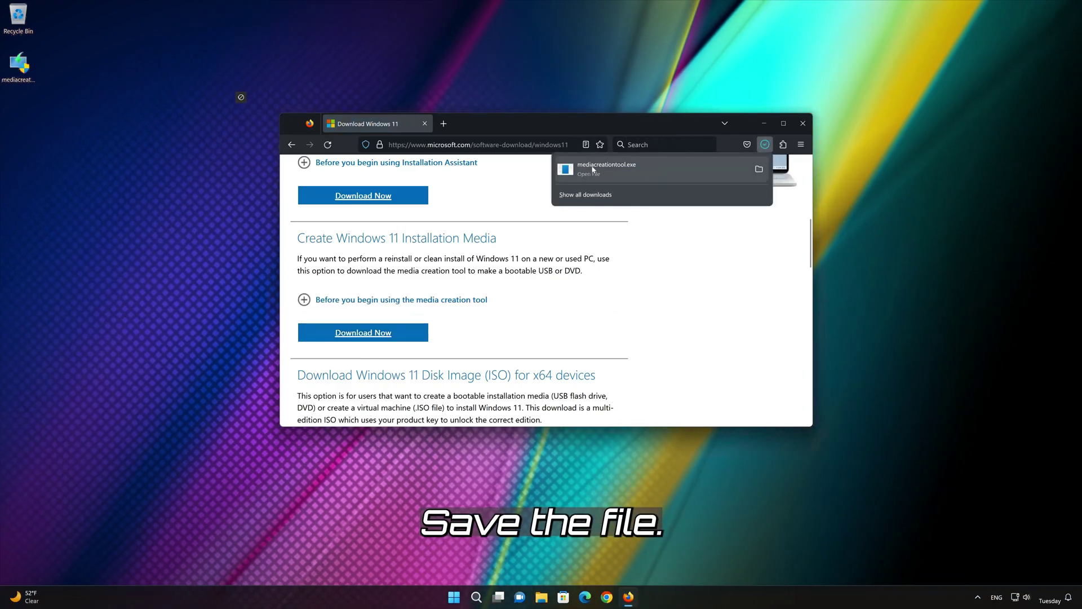
click(804, 131)
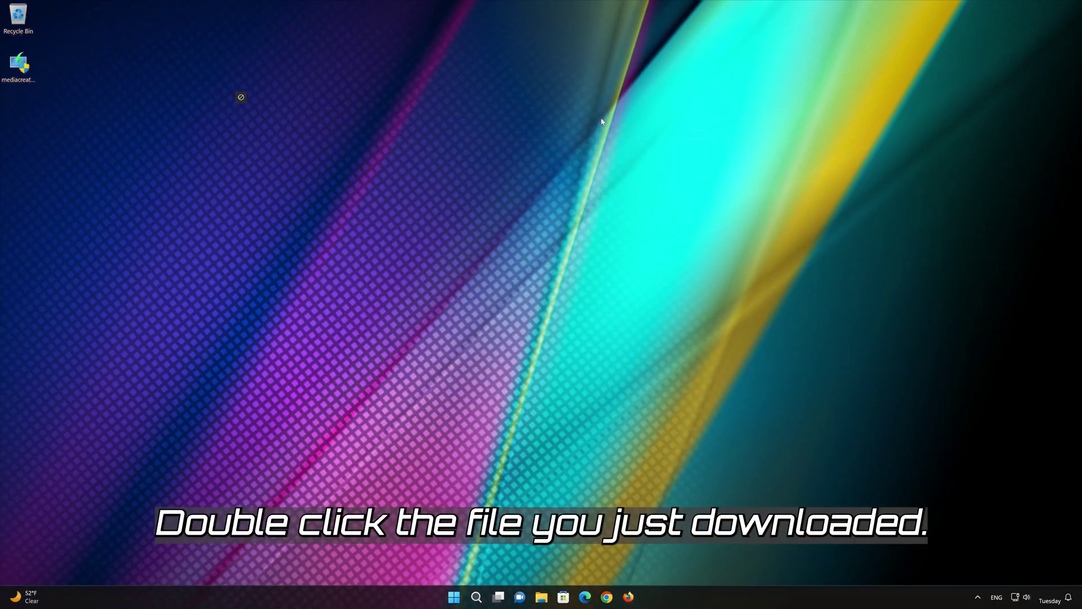
Launch the downloaded media creation tool with permission to make changes and accept its license terms
double_click(23, 72)
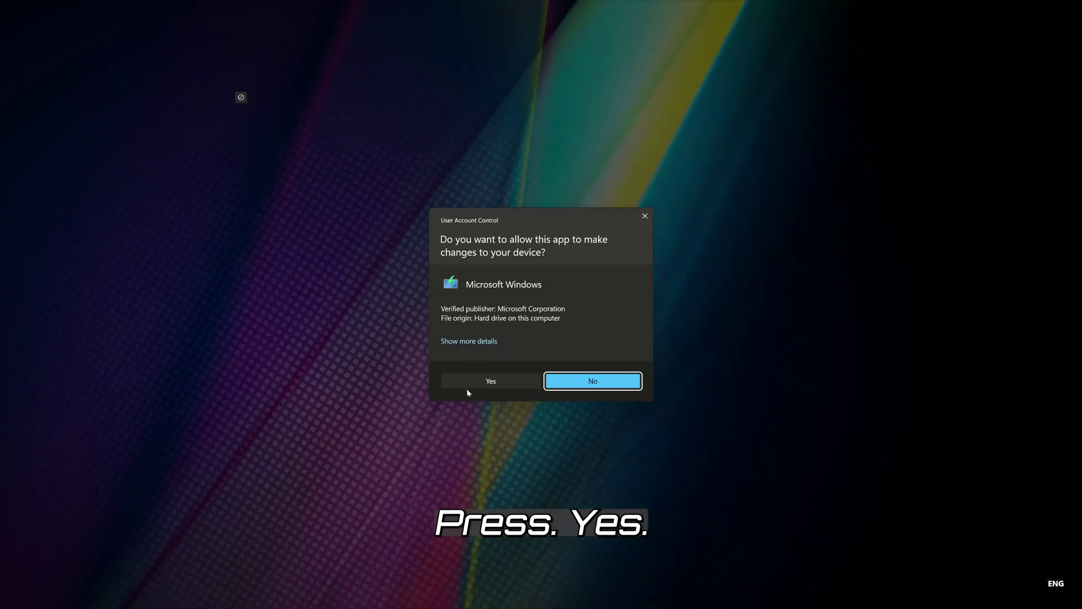
click(491, 381)
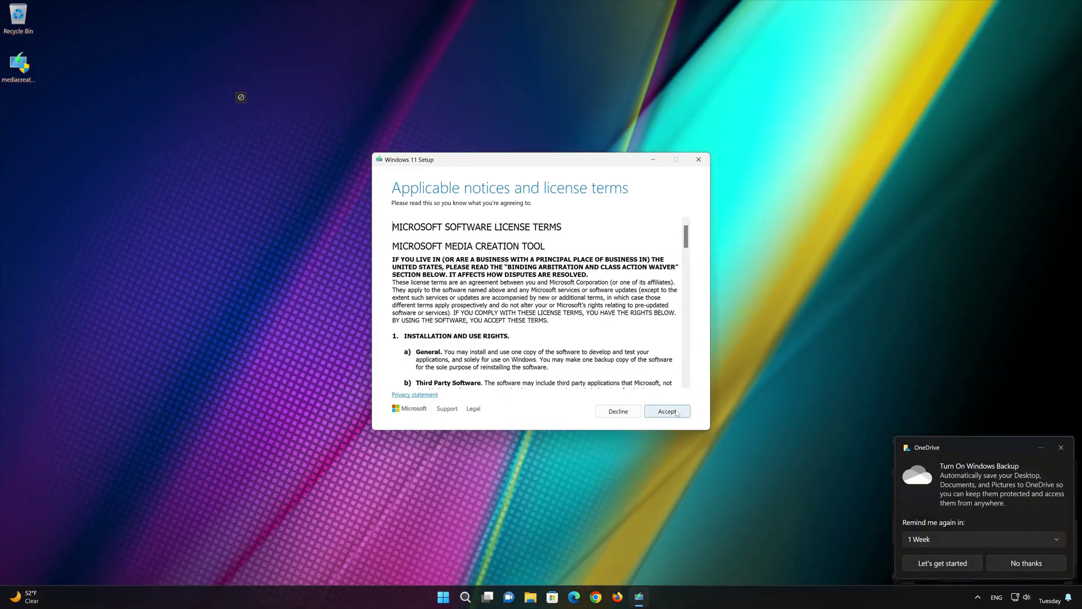
click(685, 415)
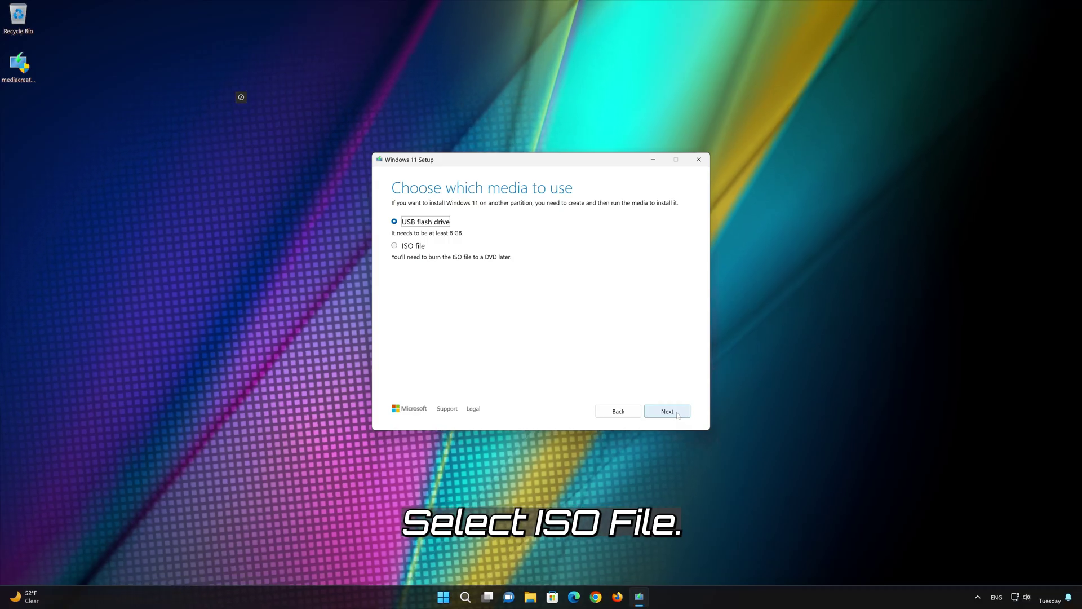
Choose ISO file as the installation media and save it to the Desktop as Windows11
click(396, 246)
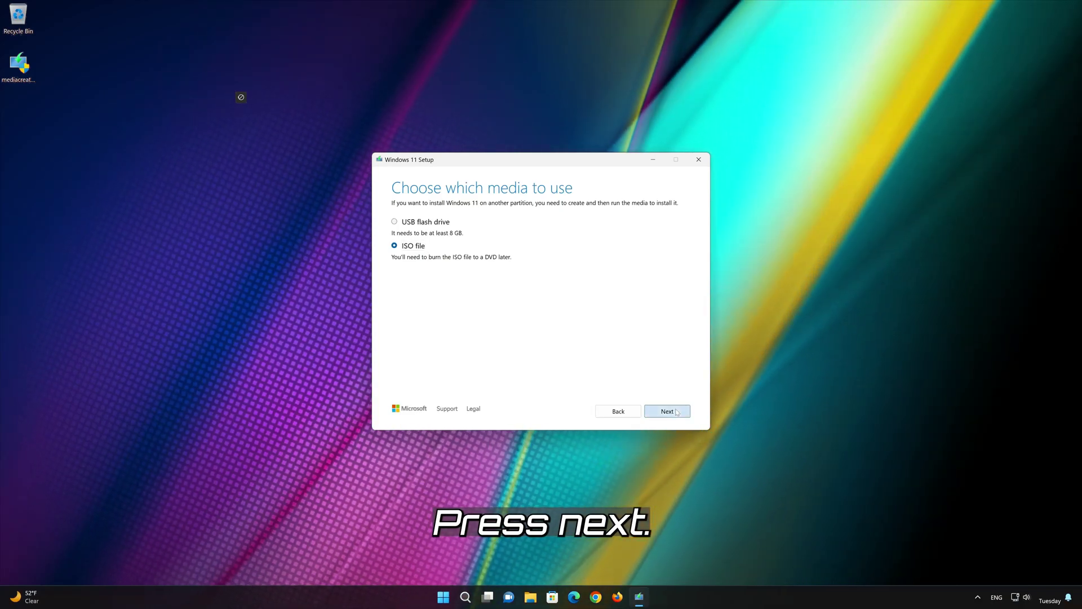
click(677, 412)
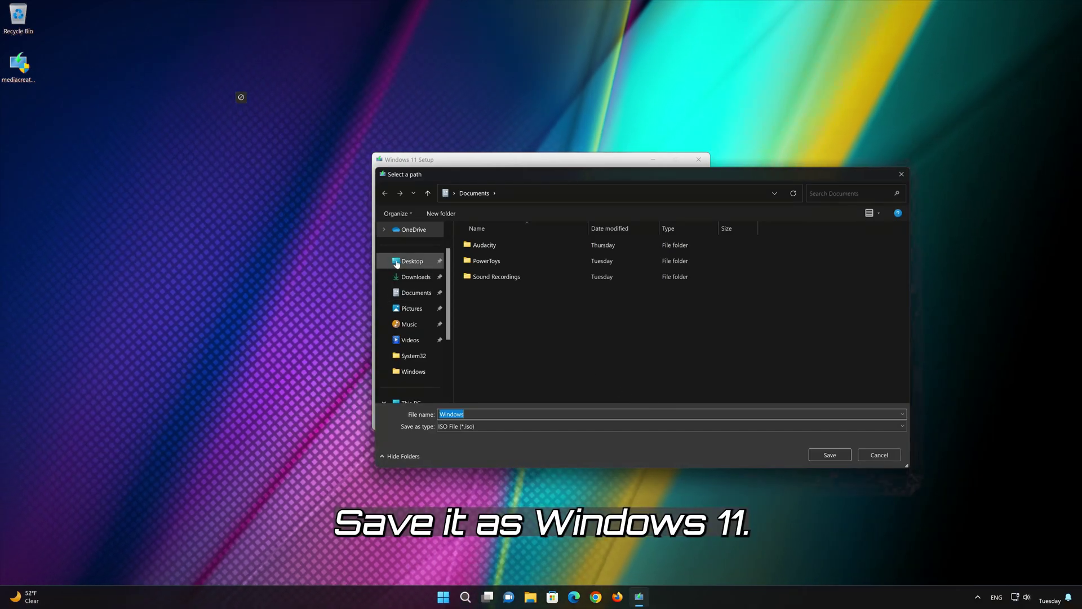
click(397, 263)
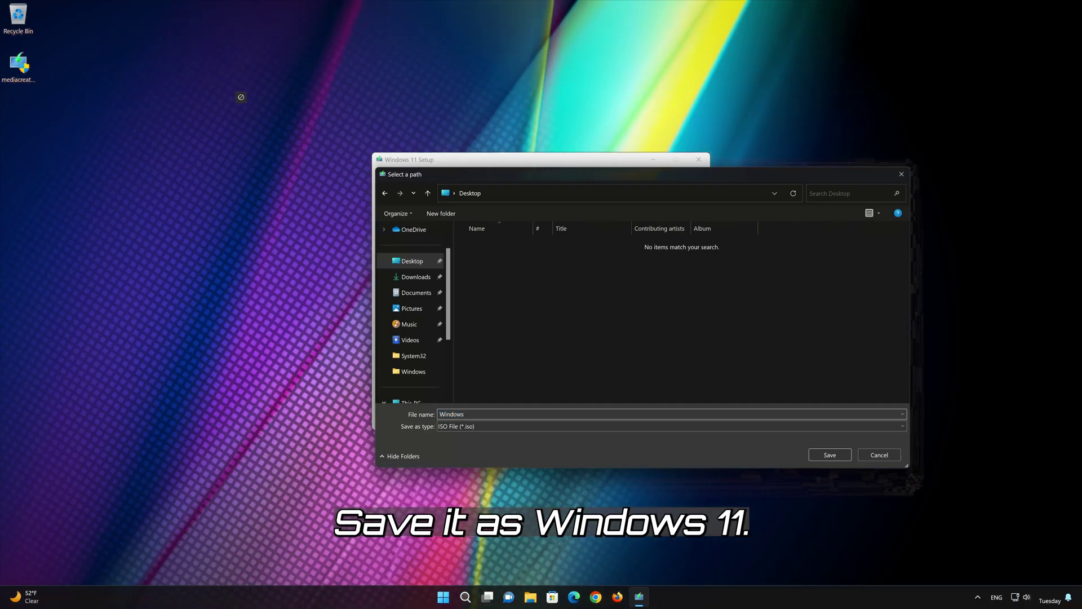
text(11)
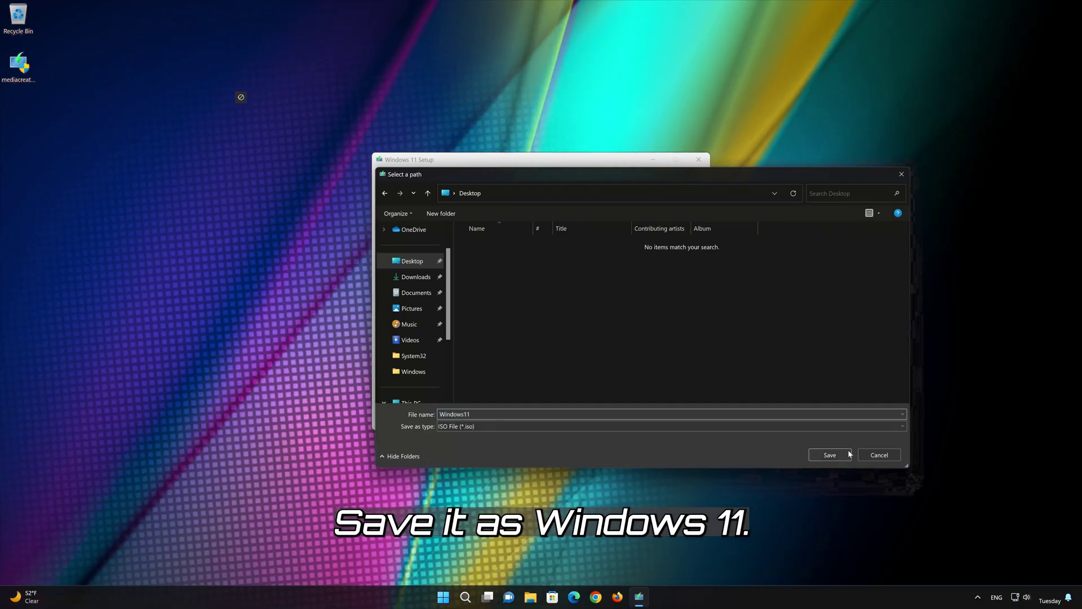
click(835, 455)
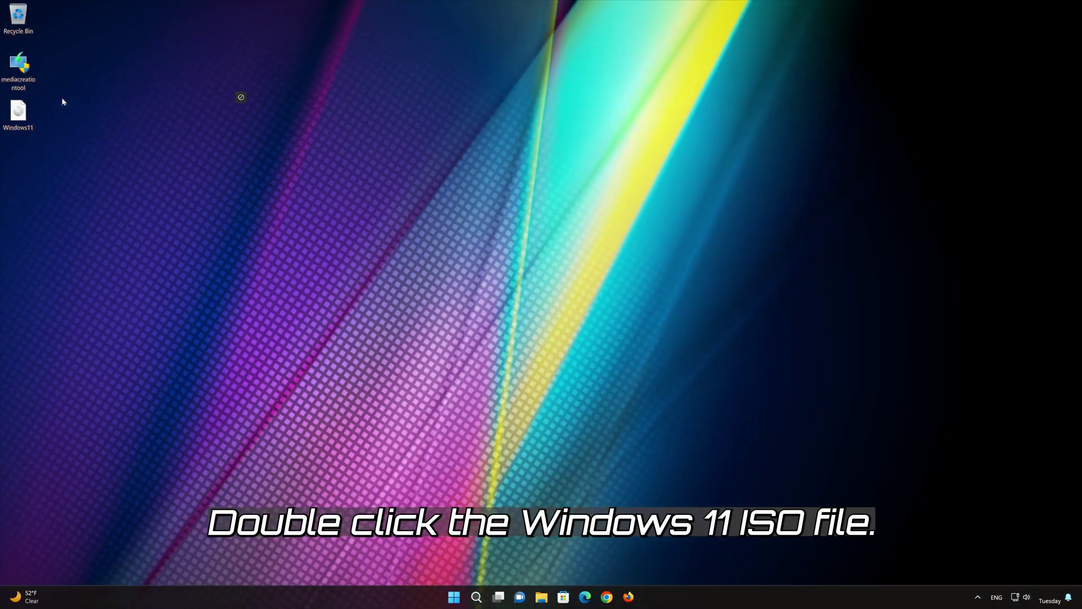
Mount the Windows11 ISO from the desktop and launch its setup application, allowing it to make changes
double_click(18, 113)
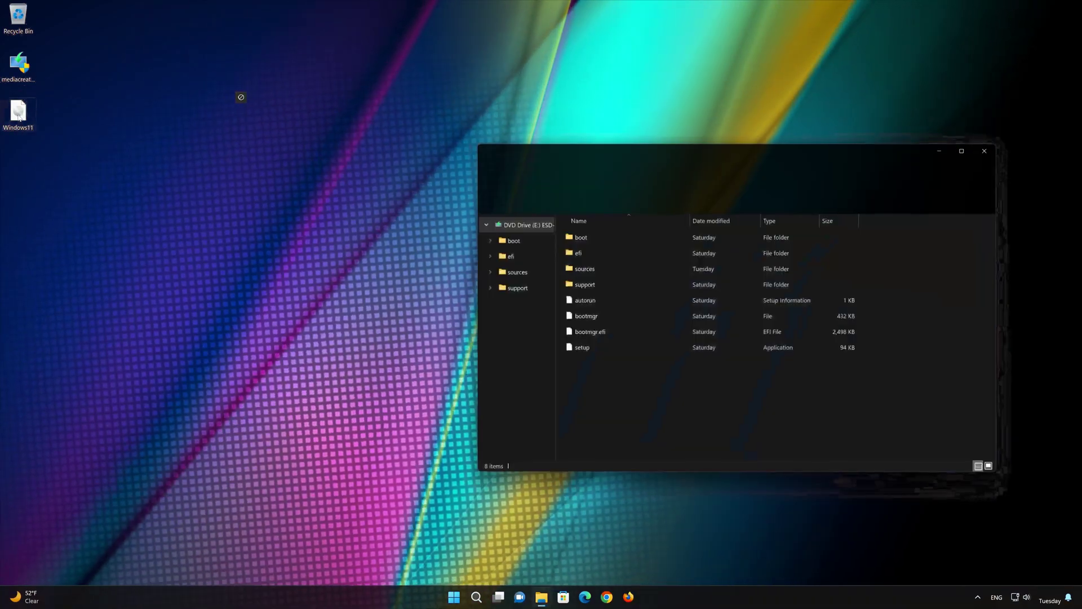
drag(657, 154, 548, 121)
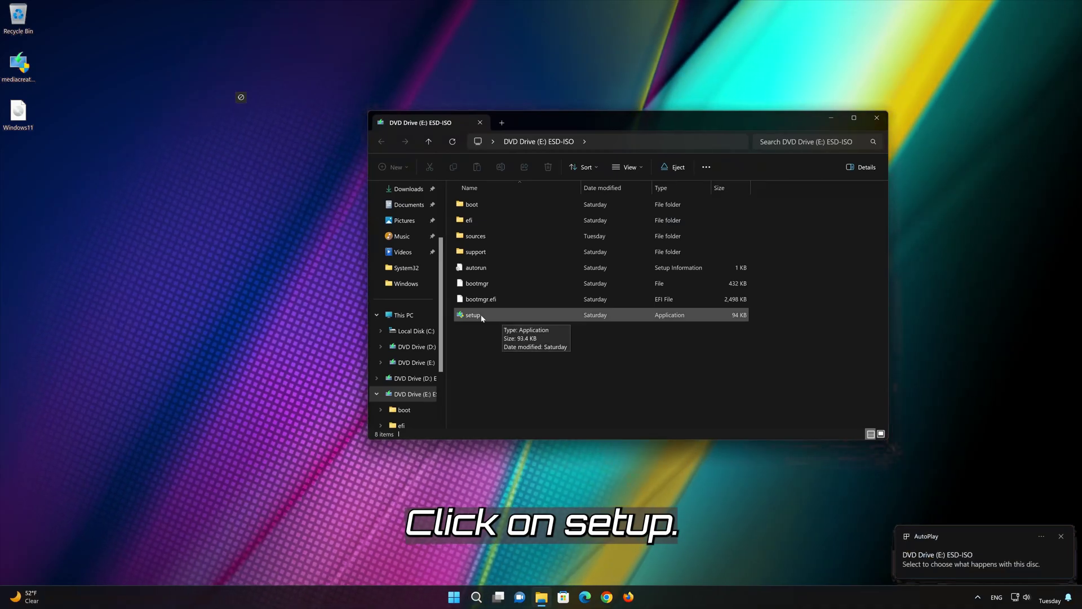
double_click(482, 316)
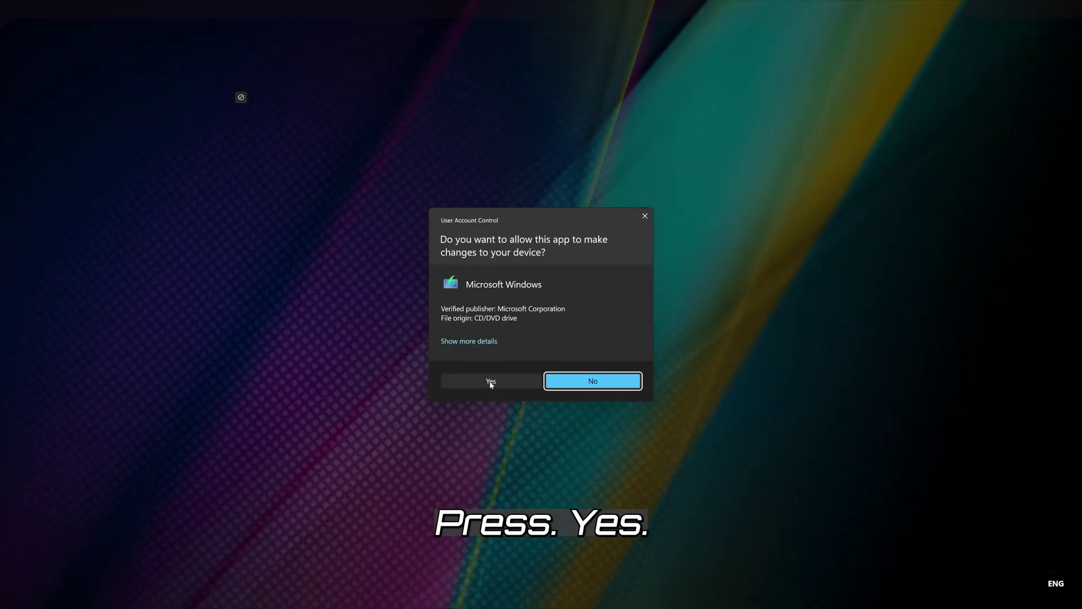
click(489, 381)
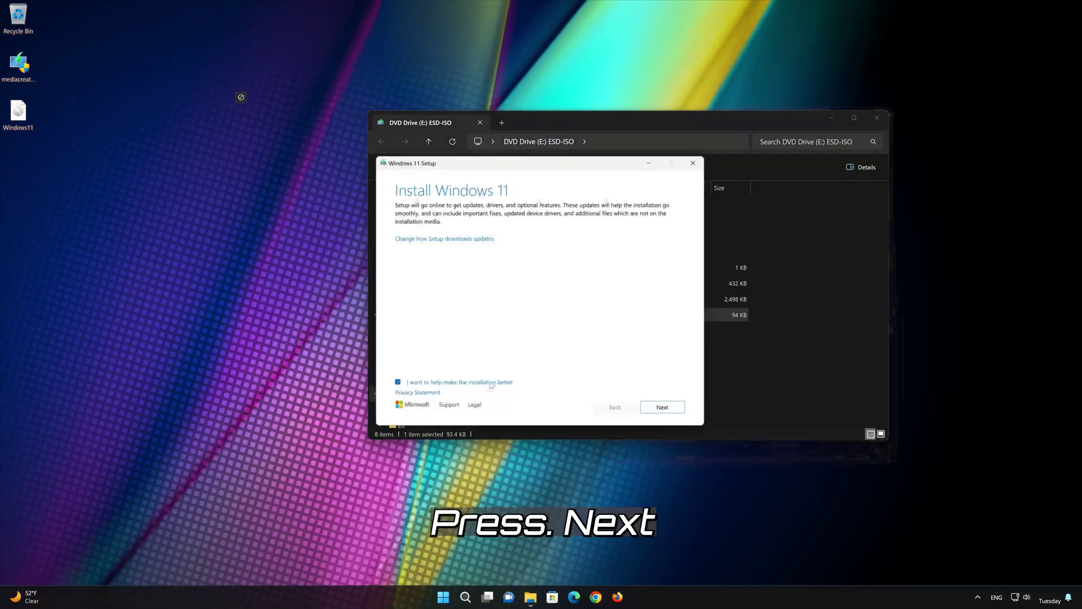
Close the DVD drive window and start installing Windows 11 Pro, keeping personal files and apps
click(876, 117)
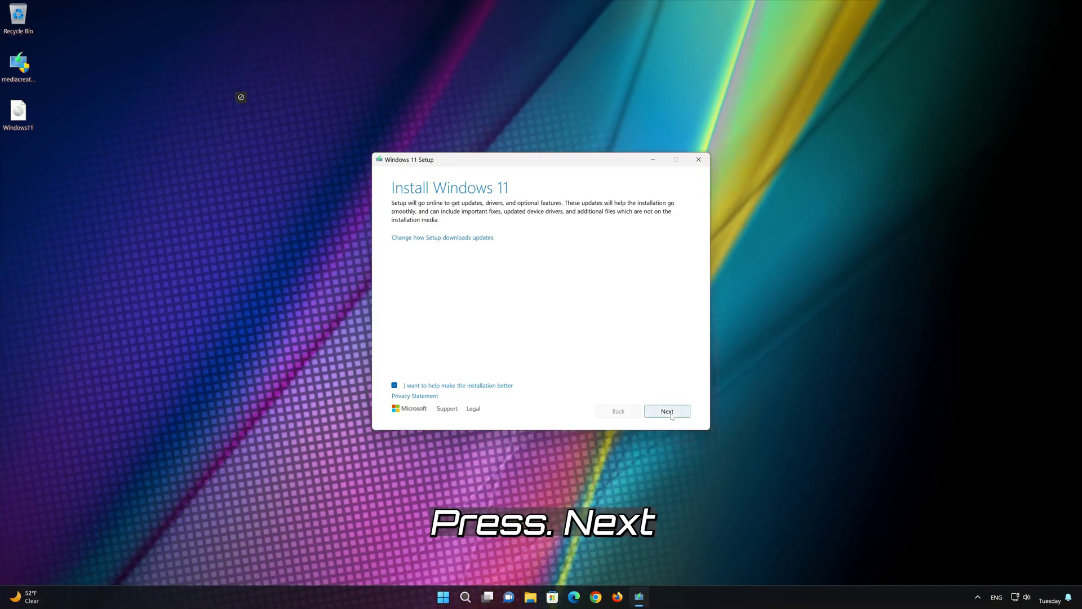
click(668, 414)
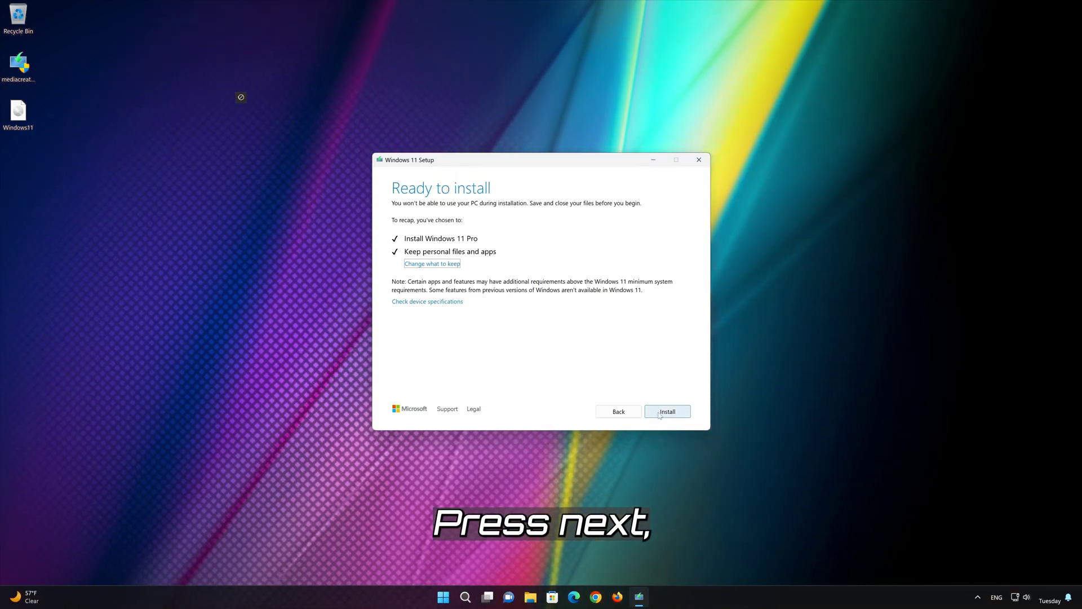
click(659, 415)
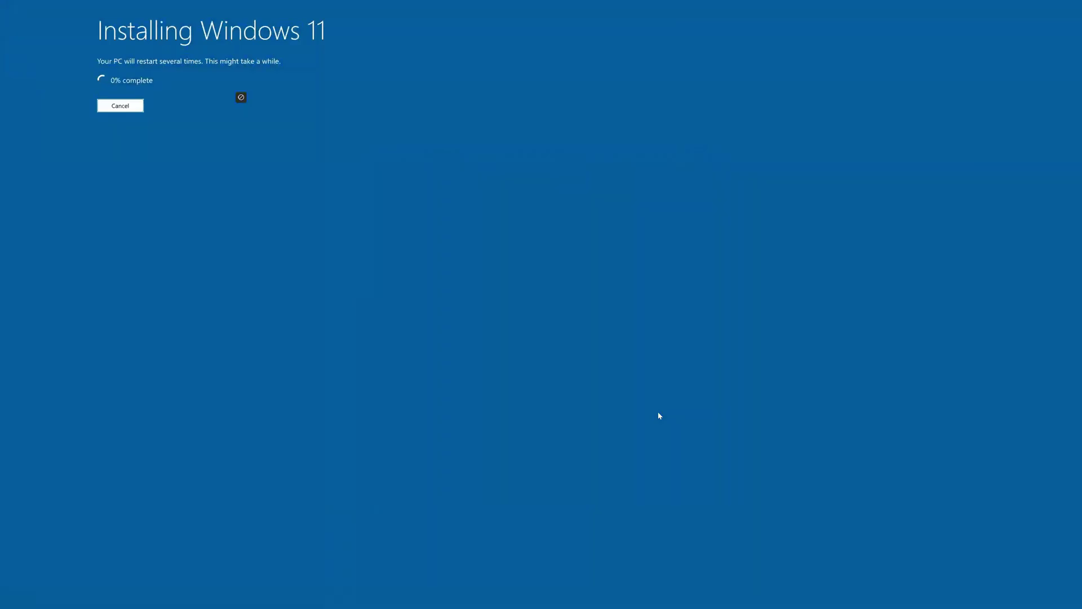